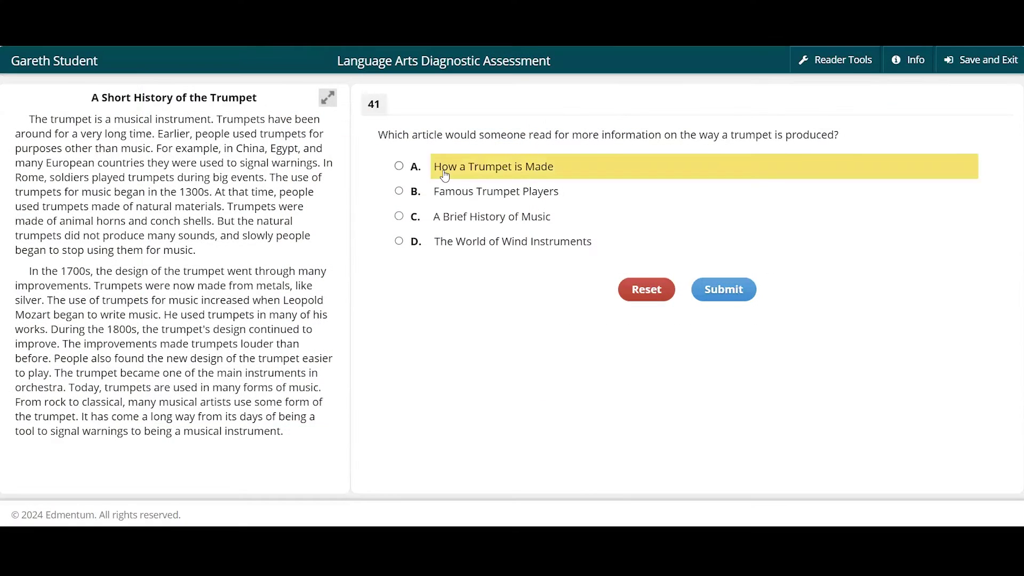
Step: Submit the last diagnostic answer, acknowledge completion, and scroll through the Language Arts skill results
click(743, 291)
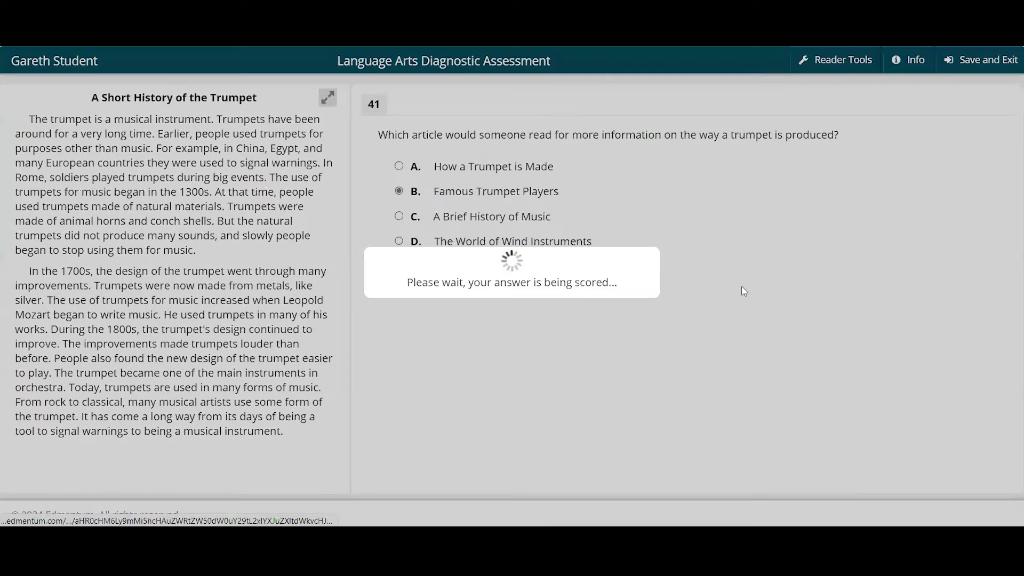
click(518, 379)
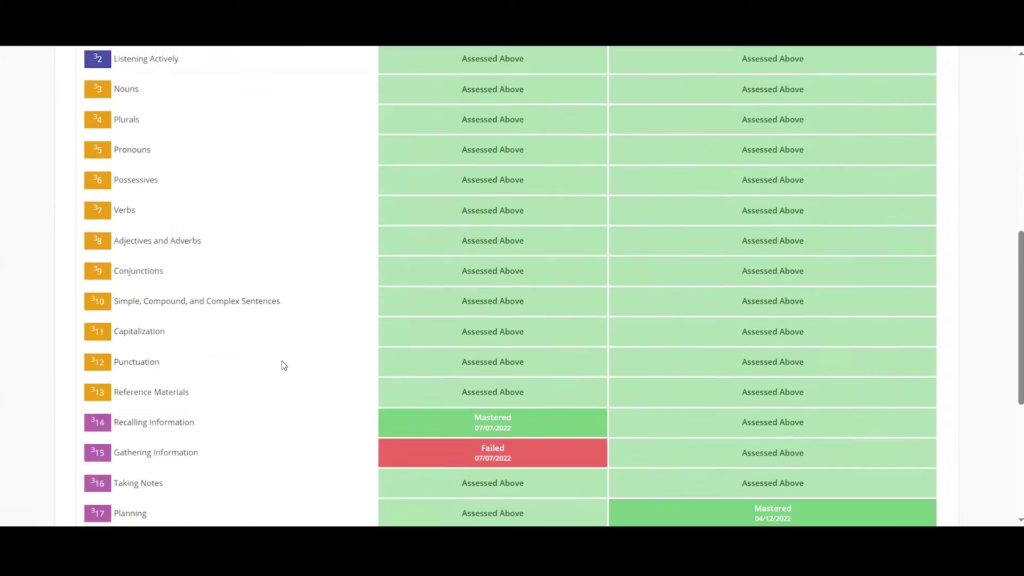
scroll(283, 364, down, 1)
scroll(284, 366, down, 2)
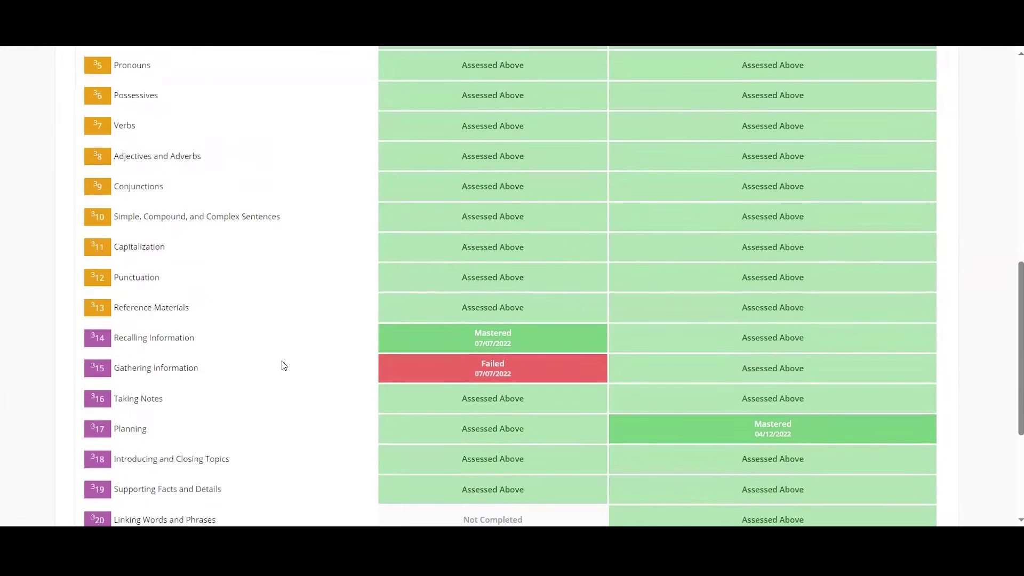
scroll(284, 365, down, 1)
scroll(284, 365, down, 2)
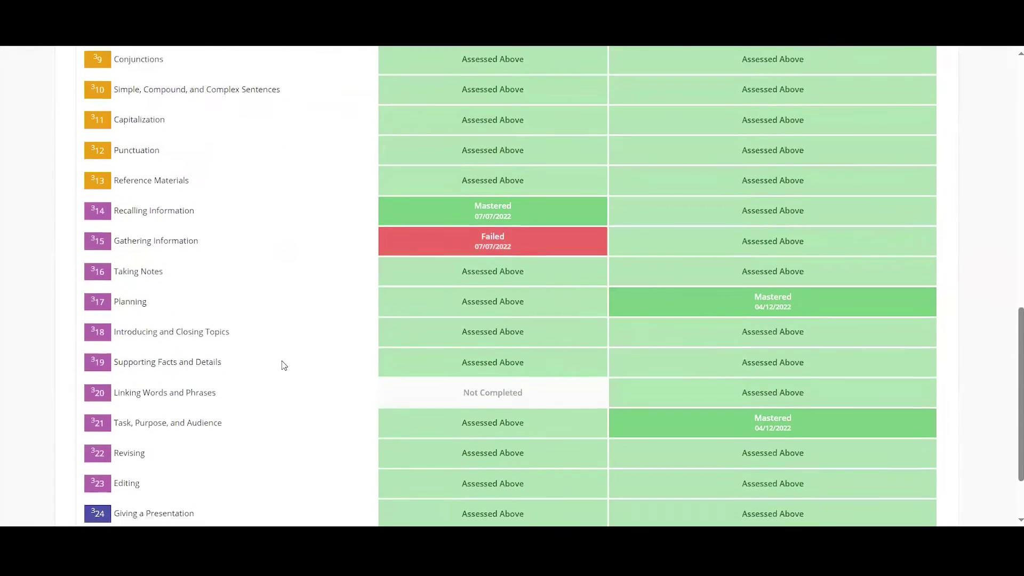
scroll(284, 365, down, 1)
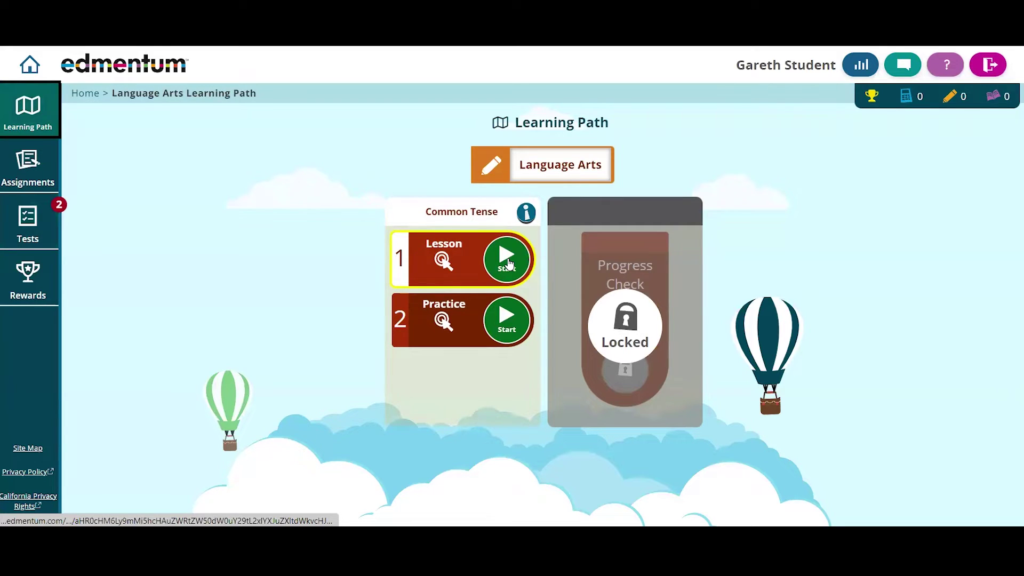
Step: Start the Common Tense lesson and choose 'will be reading' for question 4
click(508, 264)
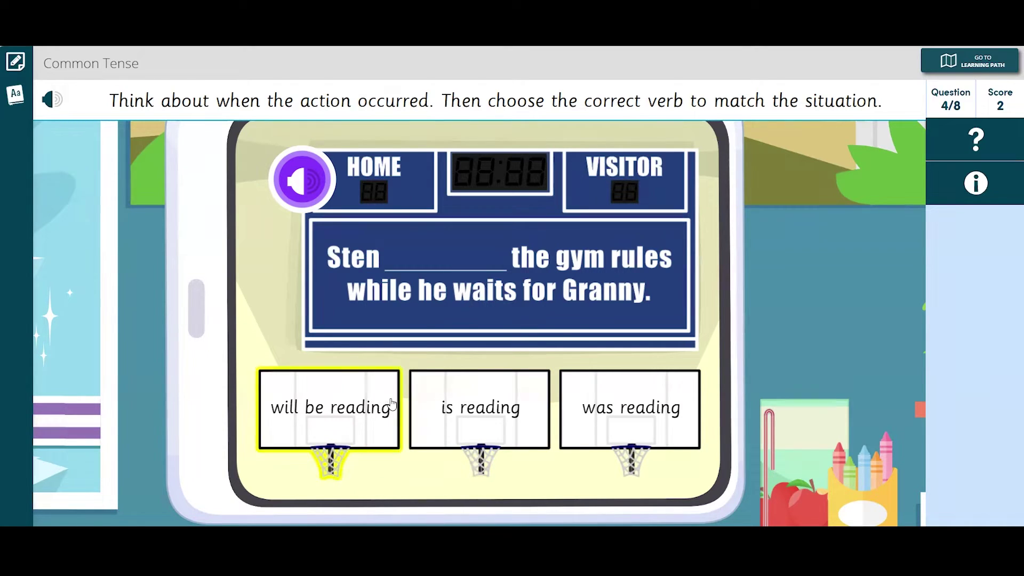
click(346, 412)
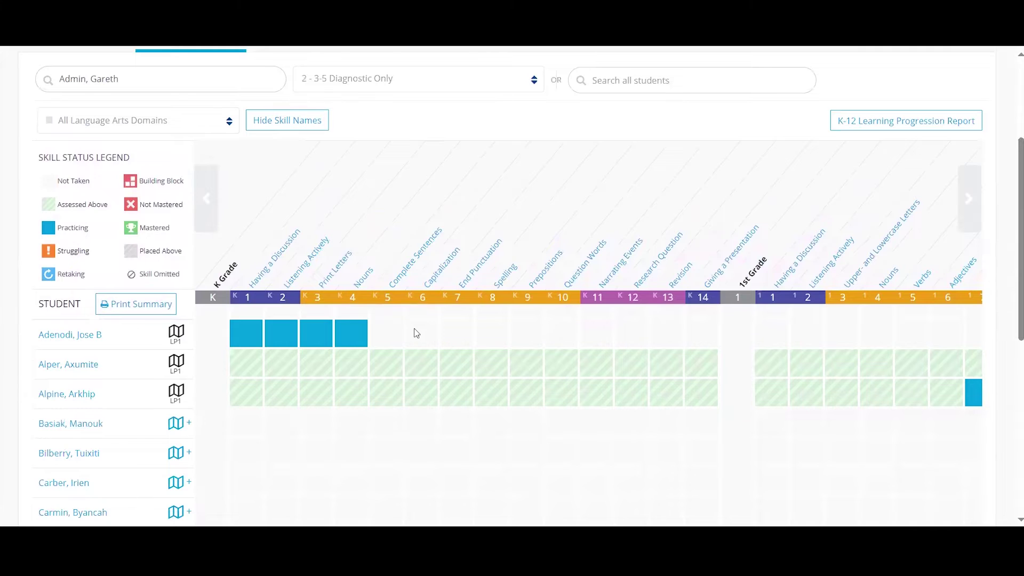
Step: Scroll down to the second student table and across to its Grade 2 skill columns
scroll(414, 334, down, 2)
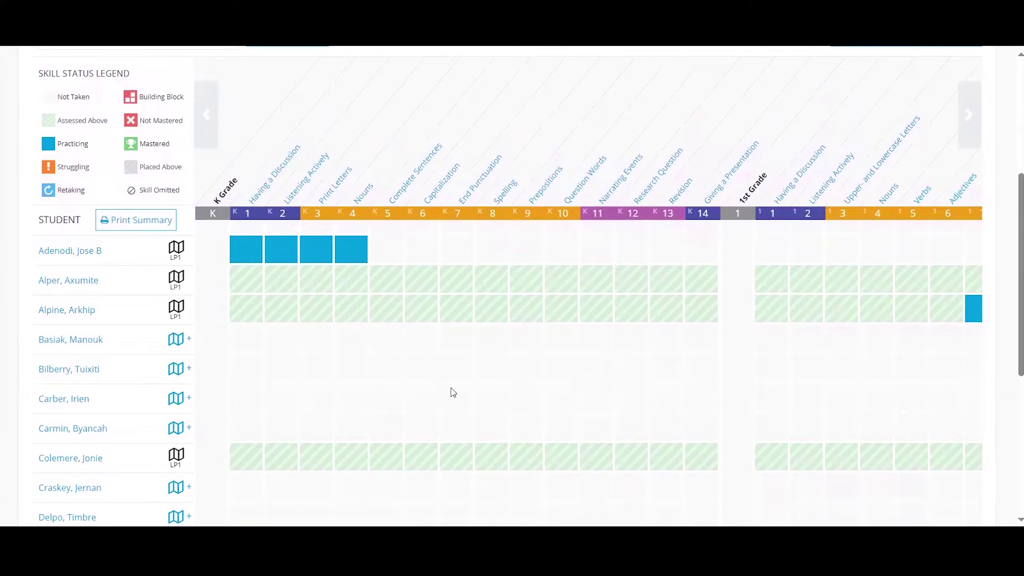
scroll(453, 393, down, 1)
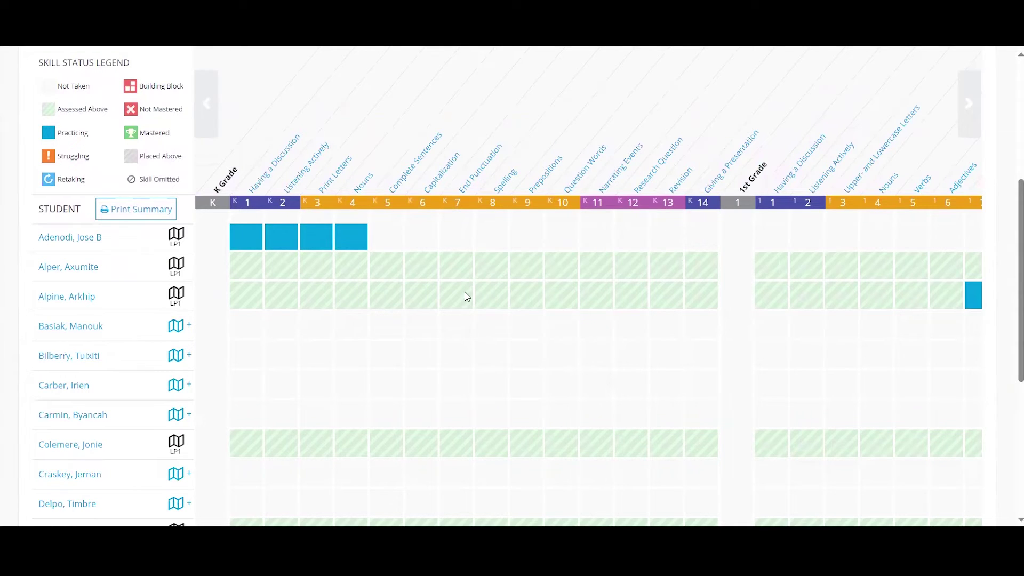
scroll(581, 409, down, 10)
scroll(582, 409, right, 2)
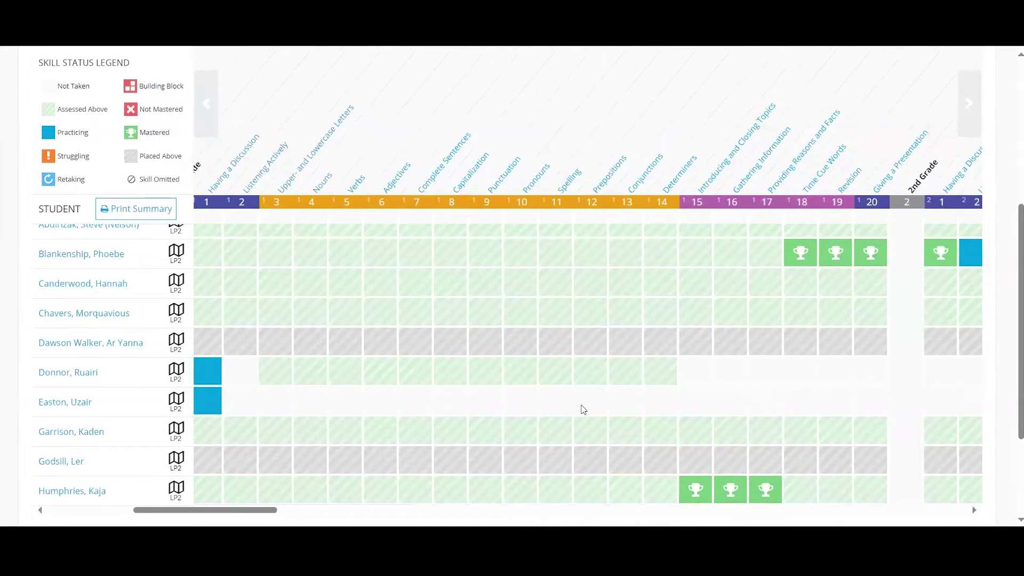
scroll(583, 409, right, 2)
scroll(583, 409, right, 2)
scroll(583, 409, right, 2)
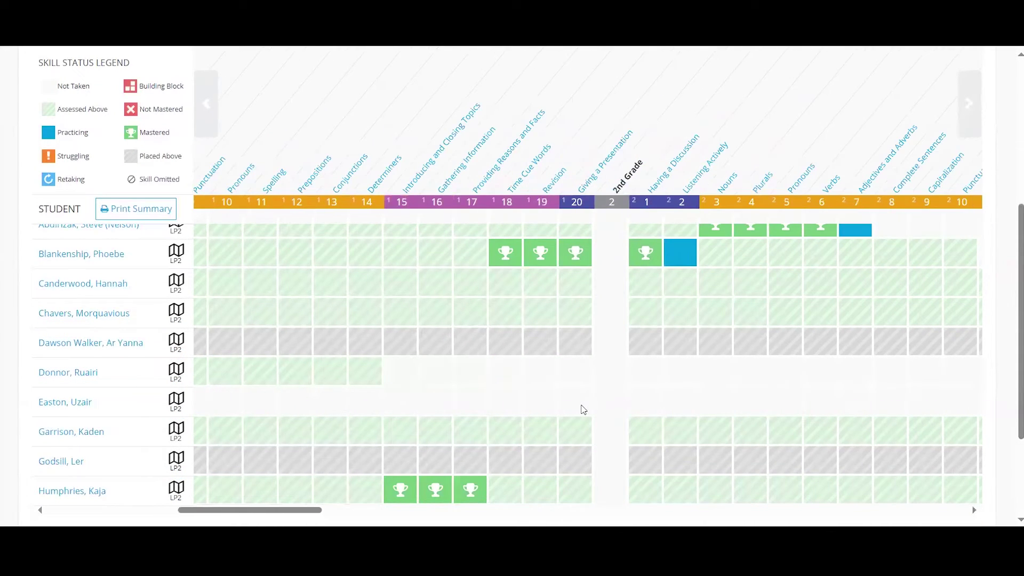
scroll(582, 409, right, 3)
scroll(583, 409, right, 2)
scroll(583, 409, right, 2)
scroll(583, 409, right, 2)
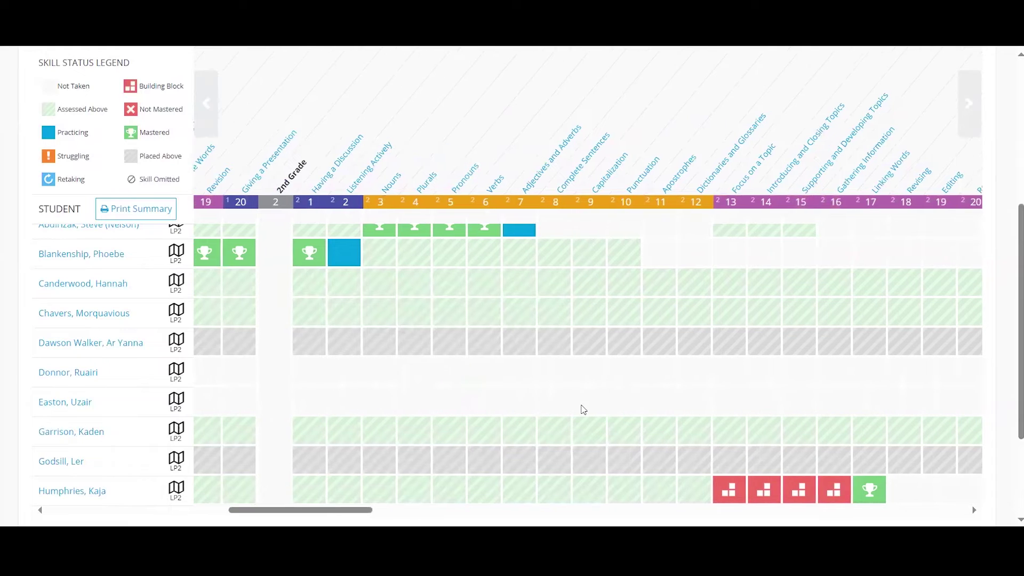
scroll(583, 409, right, 1)
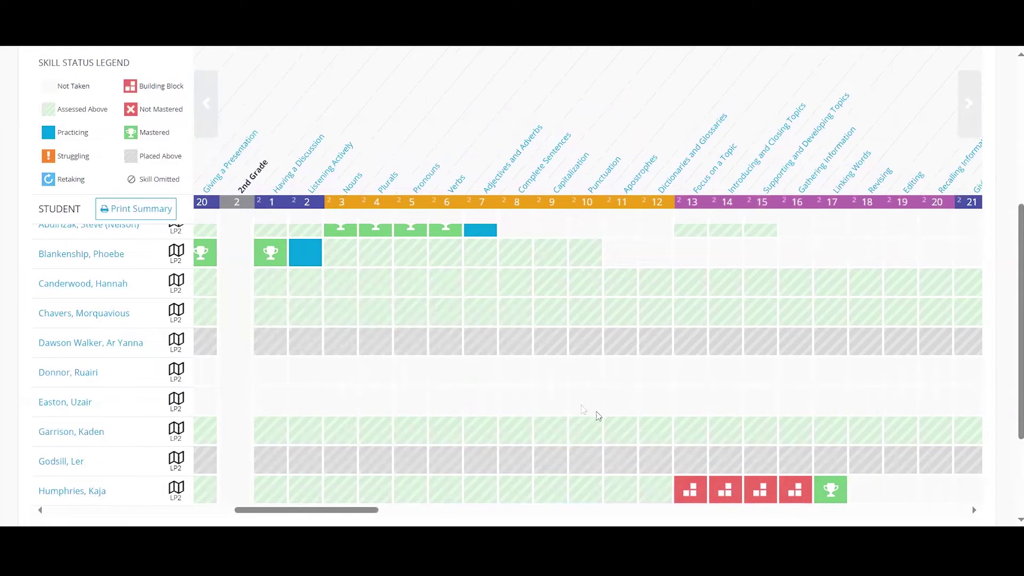
Step: Open a struggling student's Possessives skill details and view its Learning Path and resources
click(685, 491)
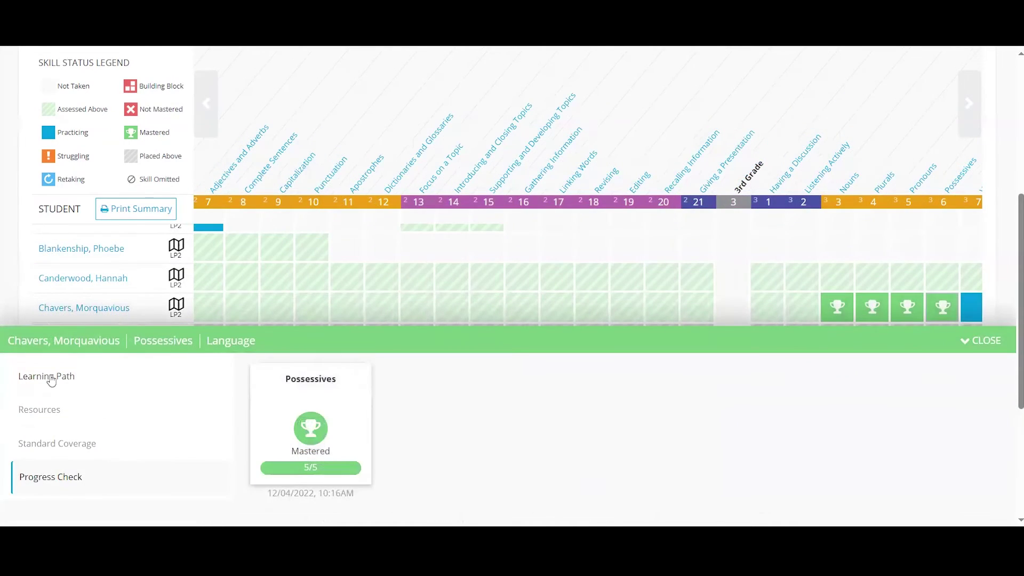
click(52, 380)
click(45, 410)
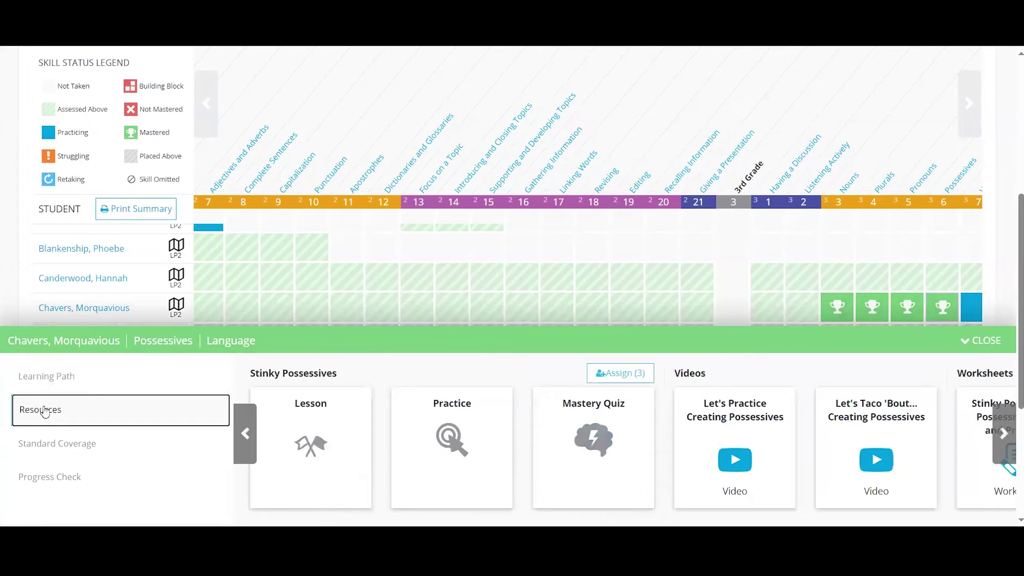
click(1002, 434)
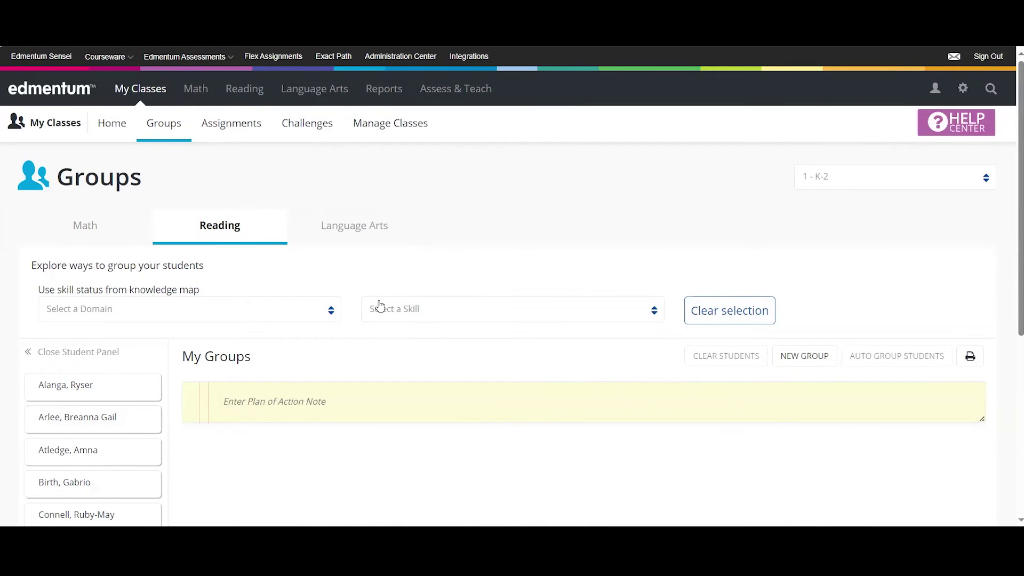
Step: Filter Reading groups to the Language and Vocabulary domain and Prefixes and Suffixes skill
scroll(379, 306, down, 3)
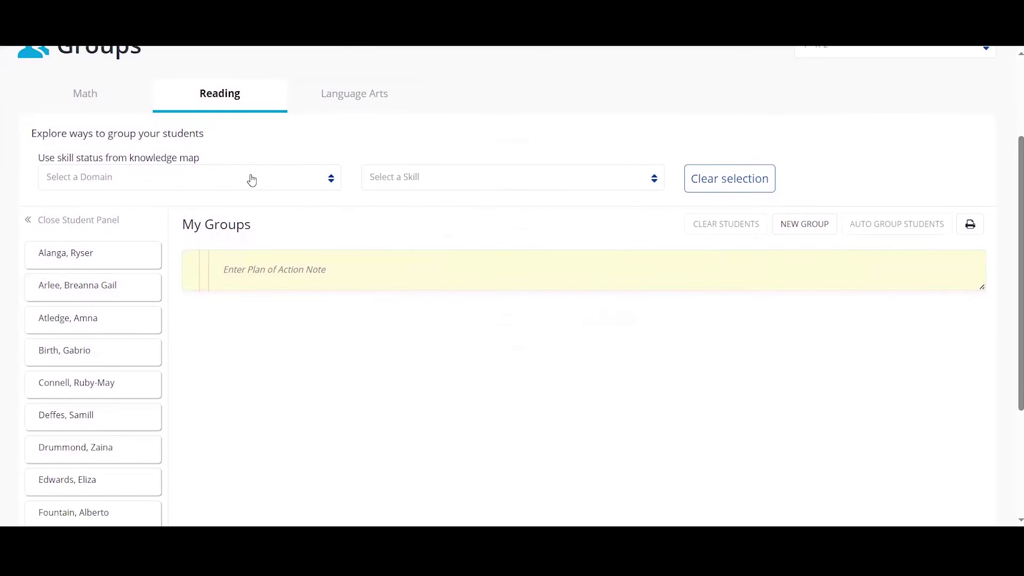
click(251, 179)
click(207, 230)
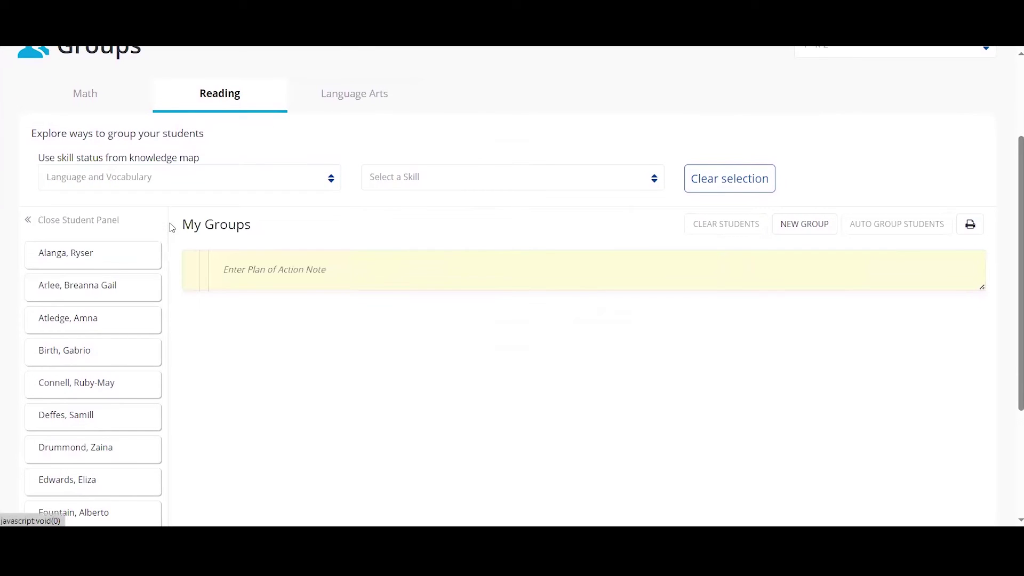
click(419, 179)
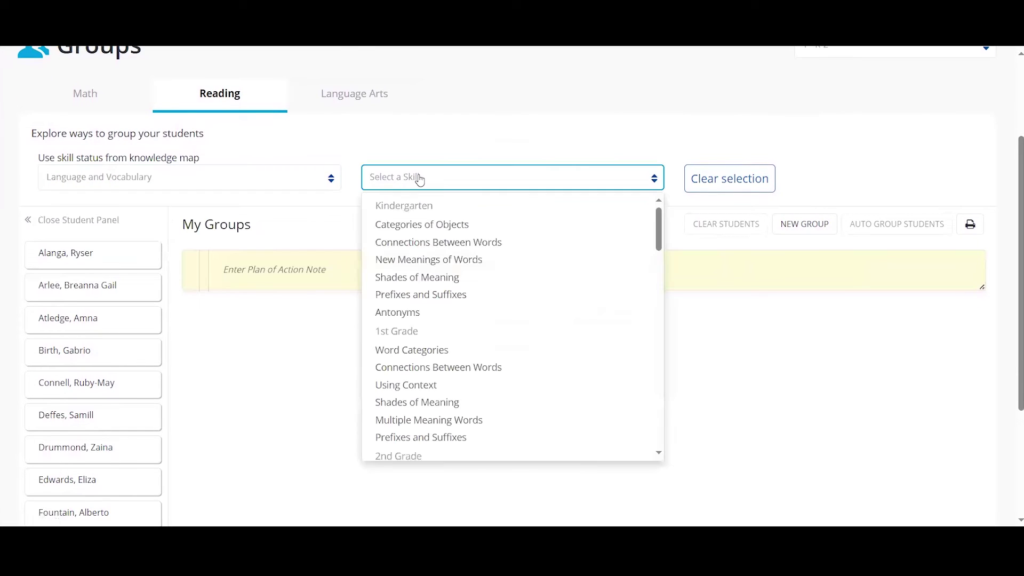
click(401, 295)
Step: Auto-create three groups by skill status and begin editing the first group's name
scroll(401, 299, down, 1)
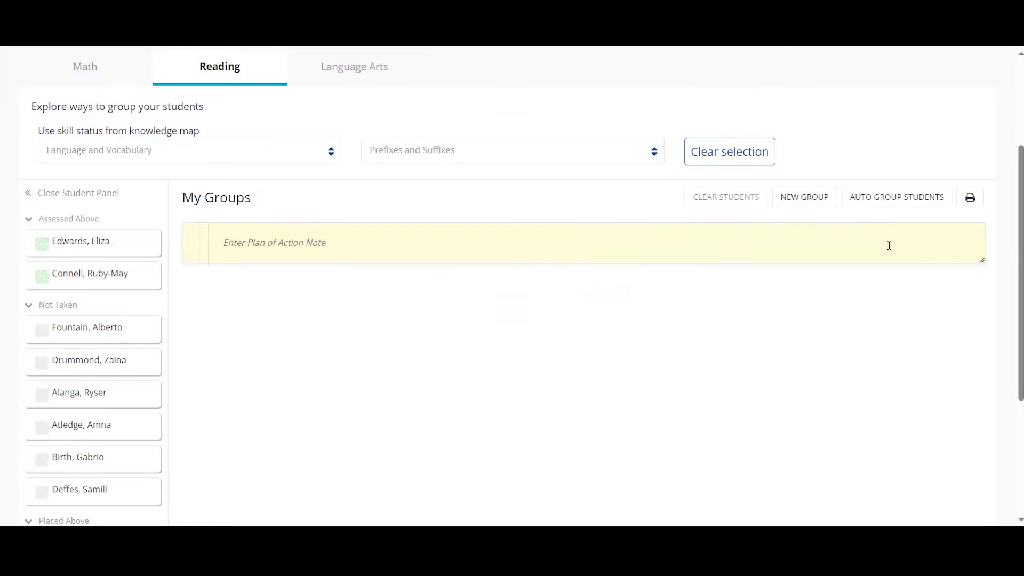
click(900, 197)
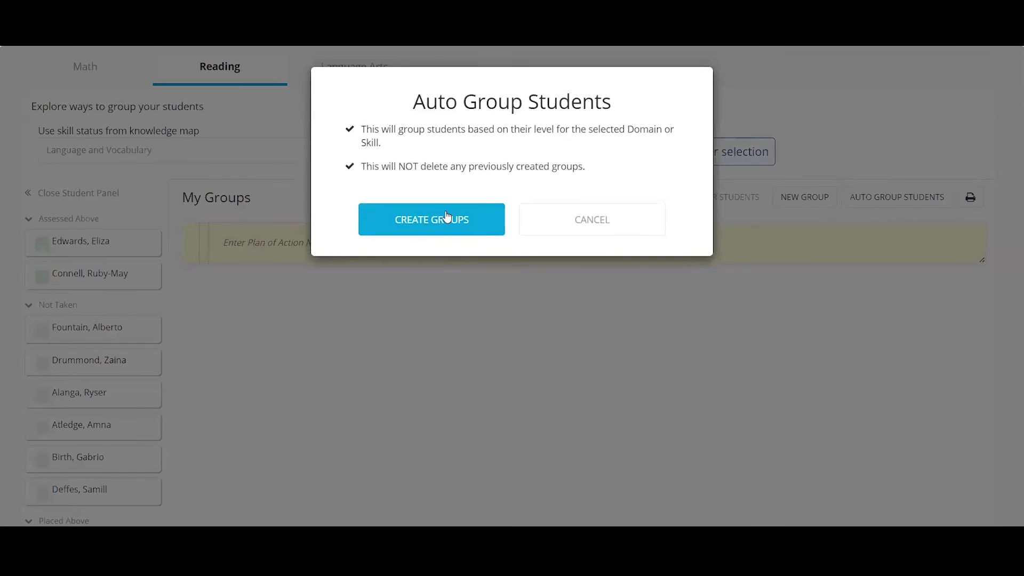
click(447, 218)
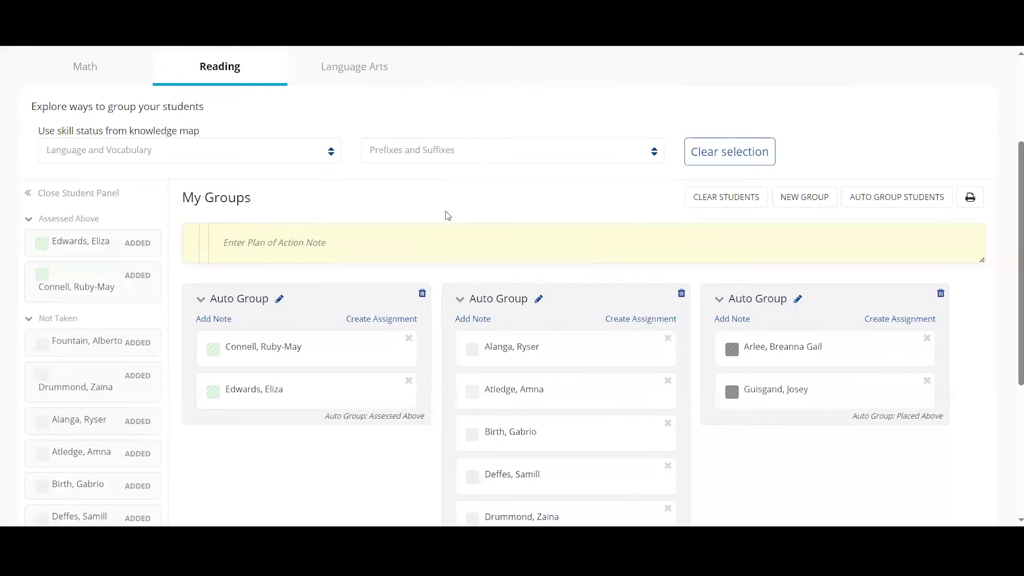
scroll(447, 215, down, 1)
scroll(447, 215, down, 2)
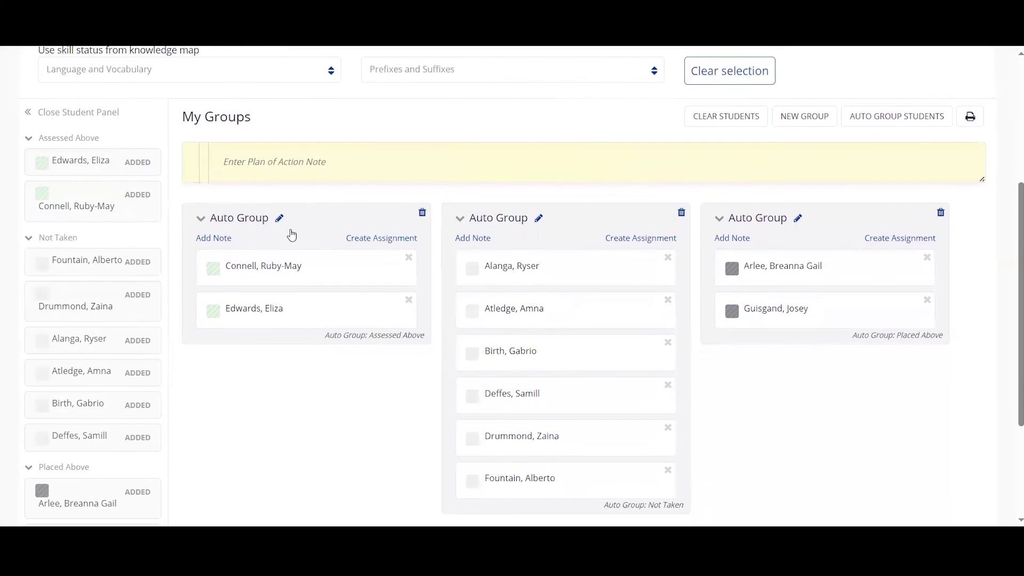
click(280, 218)
key(BackSpace)
key(BackSpace)
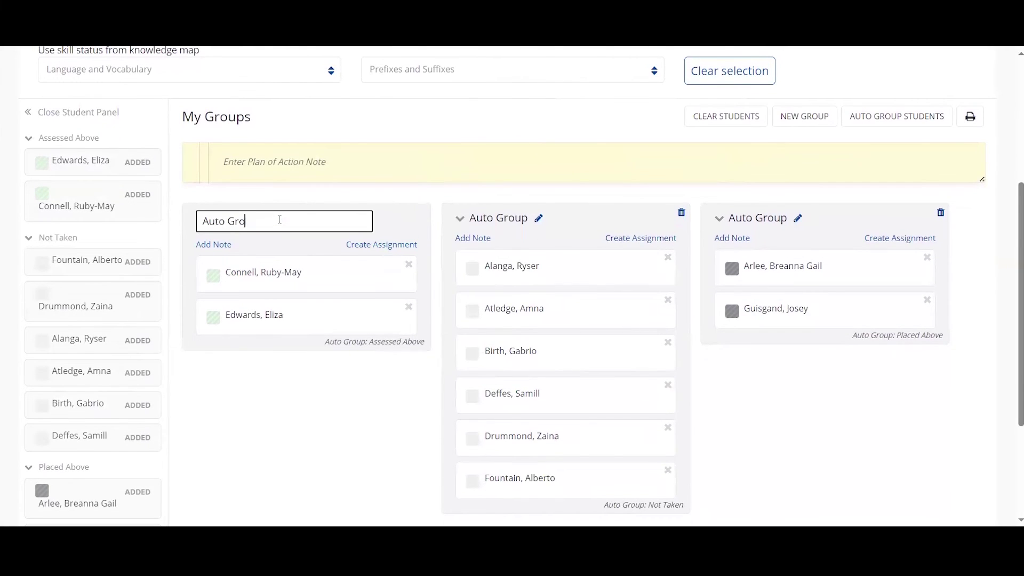